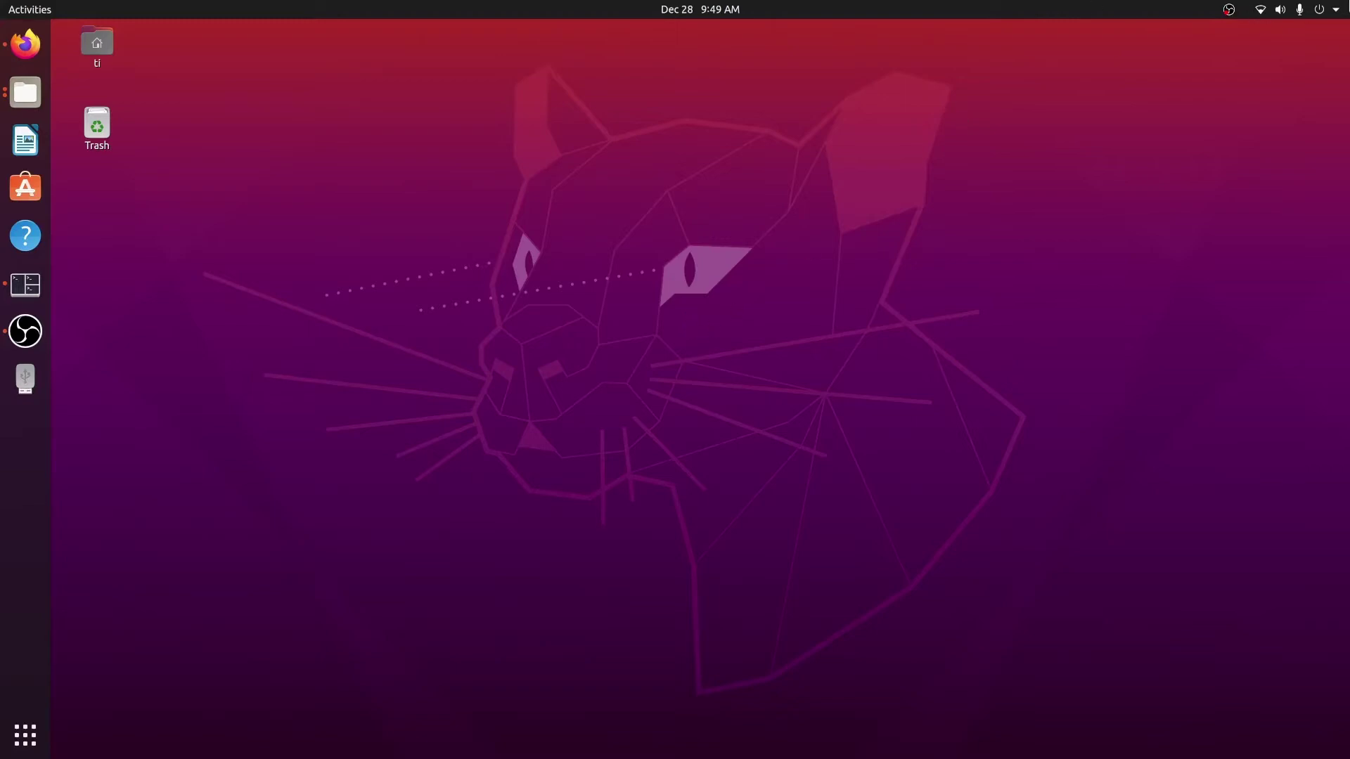
Step: Check the computer's hardware and OS details in Settings' About page, then close Settings
left_click(1339, 9)
left_click(1239, 140)
scroll(425, 600, "down", 5)
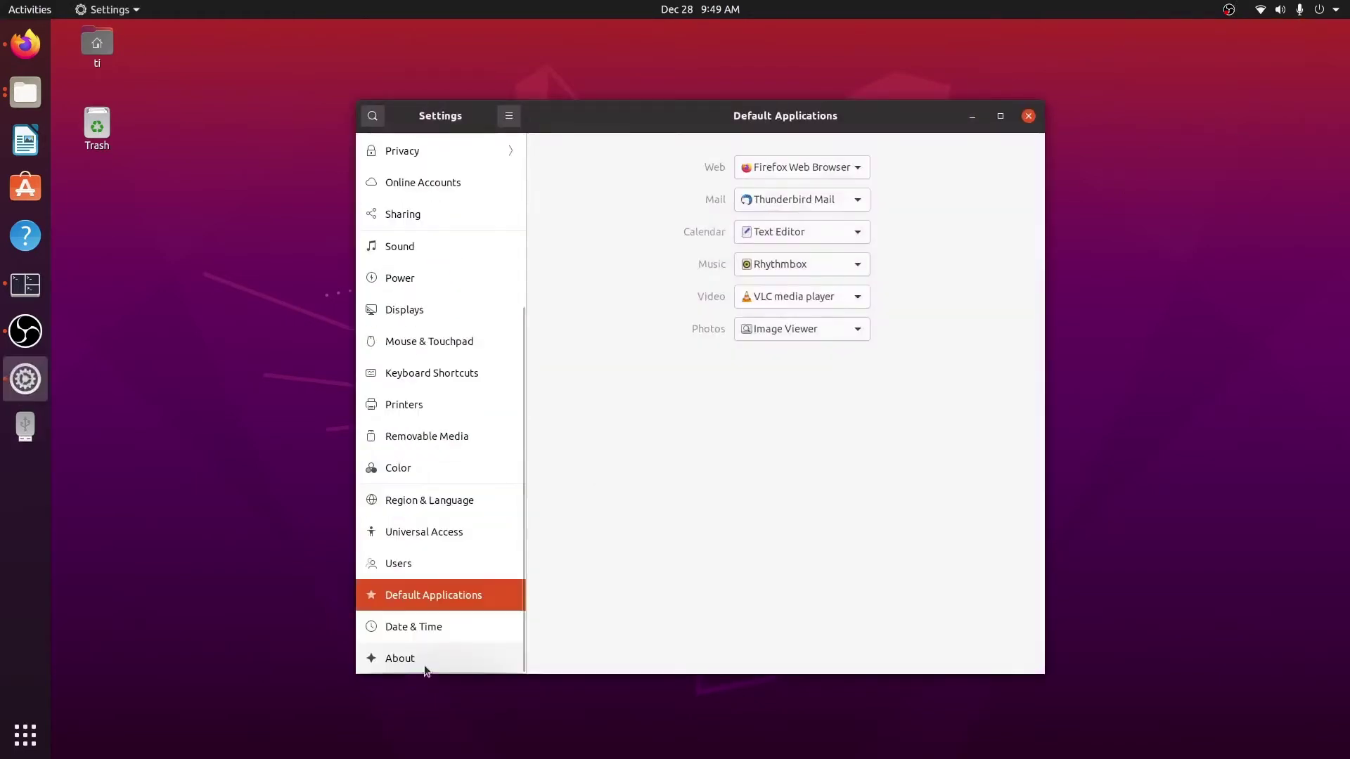
scroll(432, 647, "up", 5)
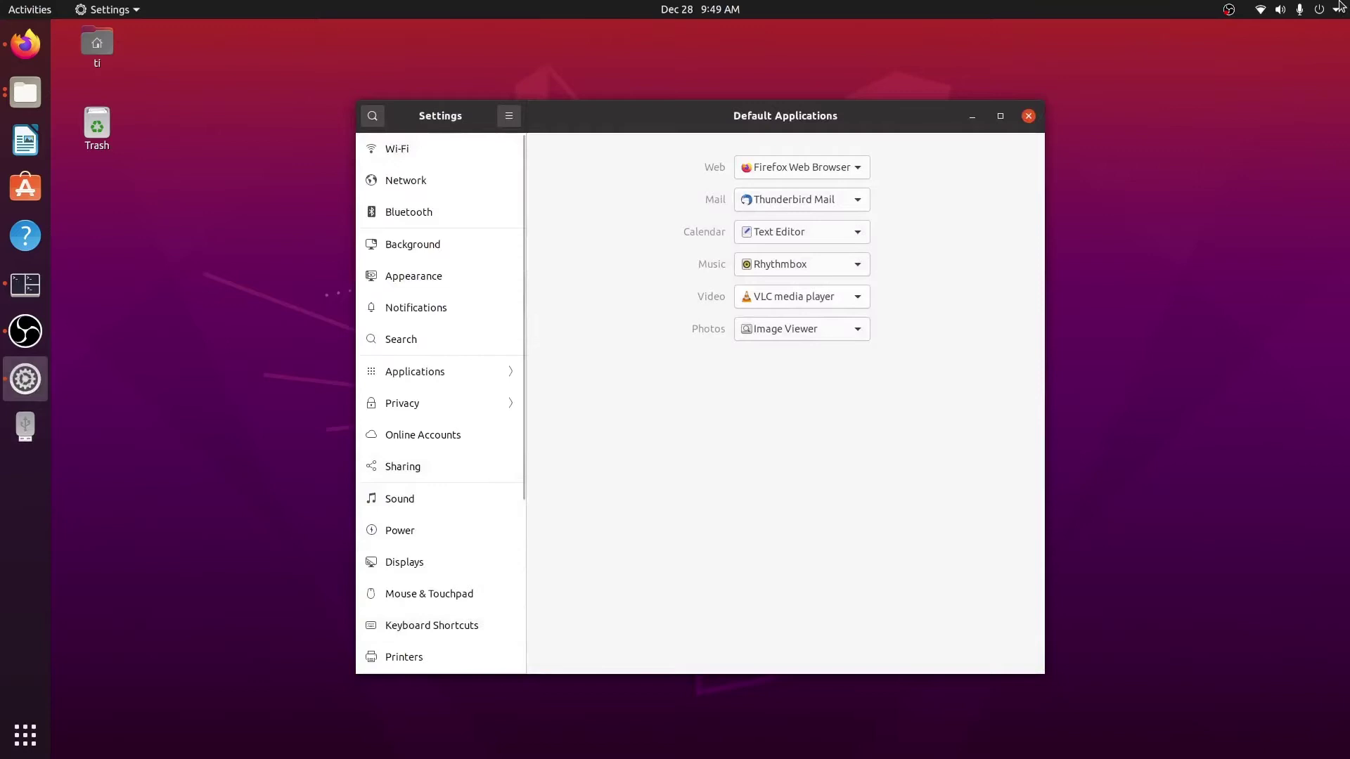
scroll(410, 290, "down", 5)
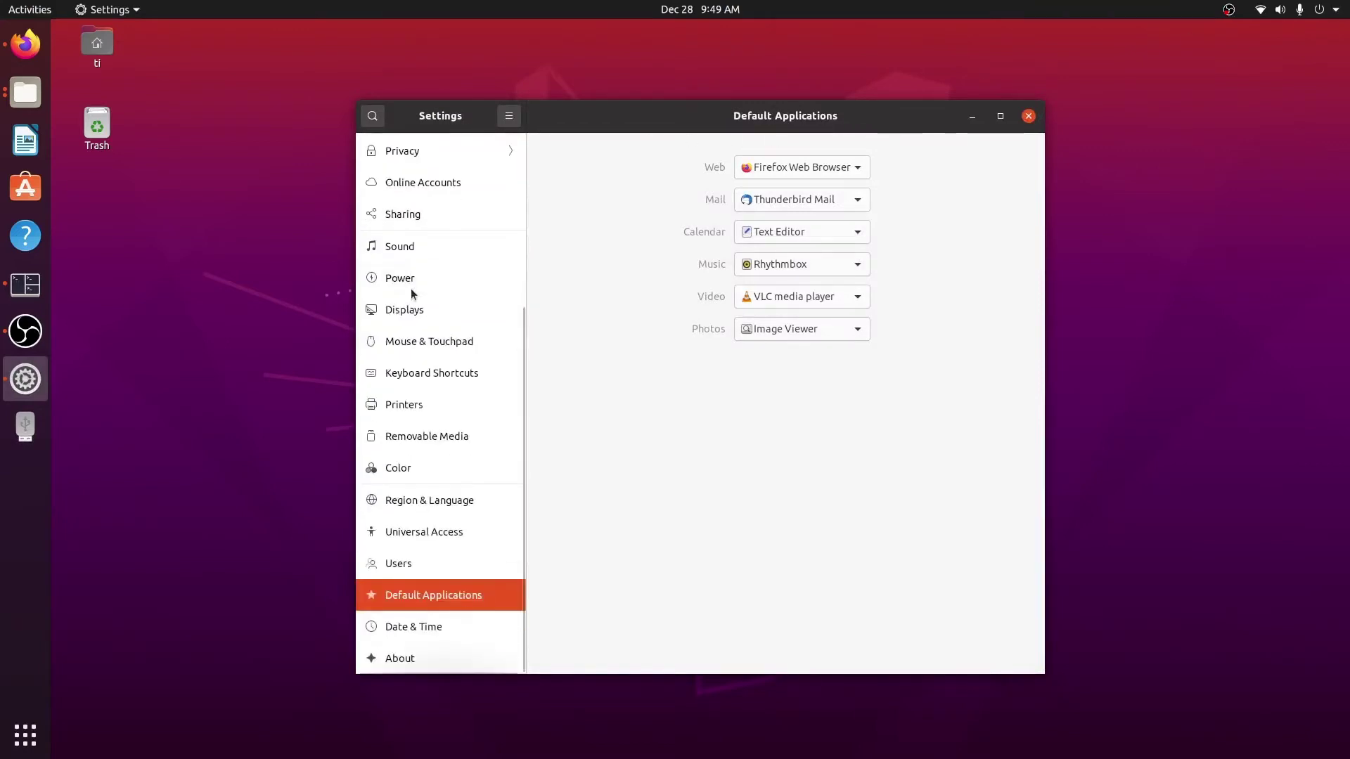
left_click(400, 661)
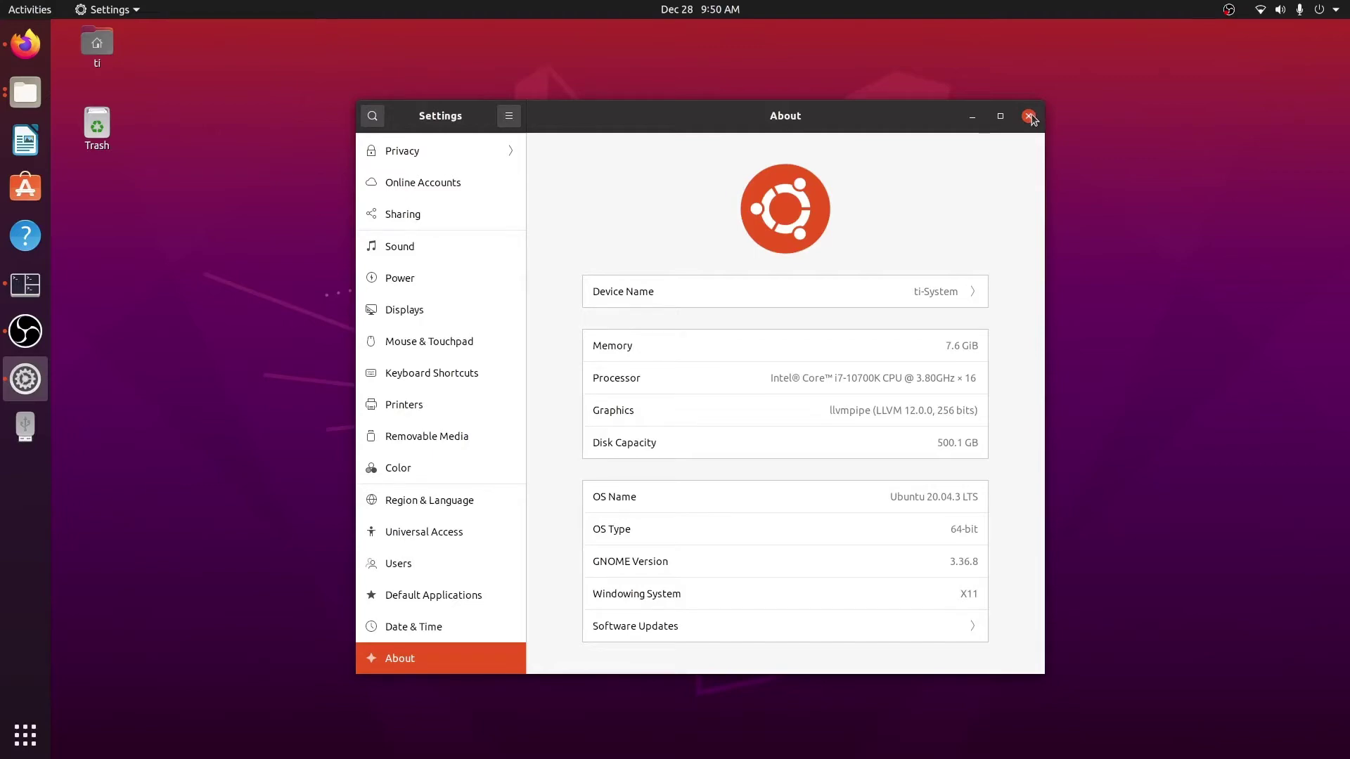
mouse_move(1032, 119)
left_mouse_down()
mouse_move(948, 146)
mouse_move(1018, 121)
left_mouse_up()
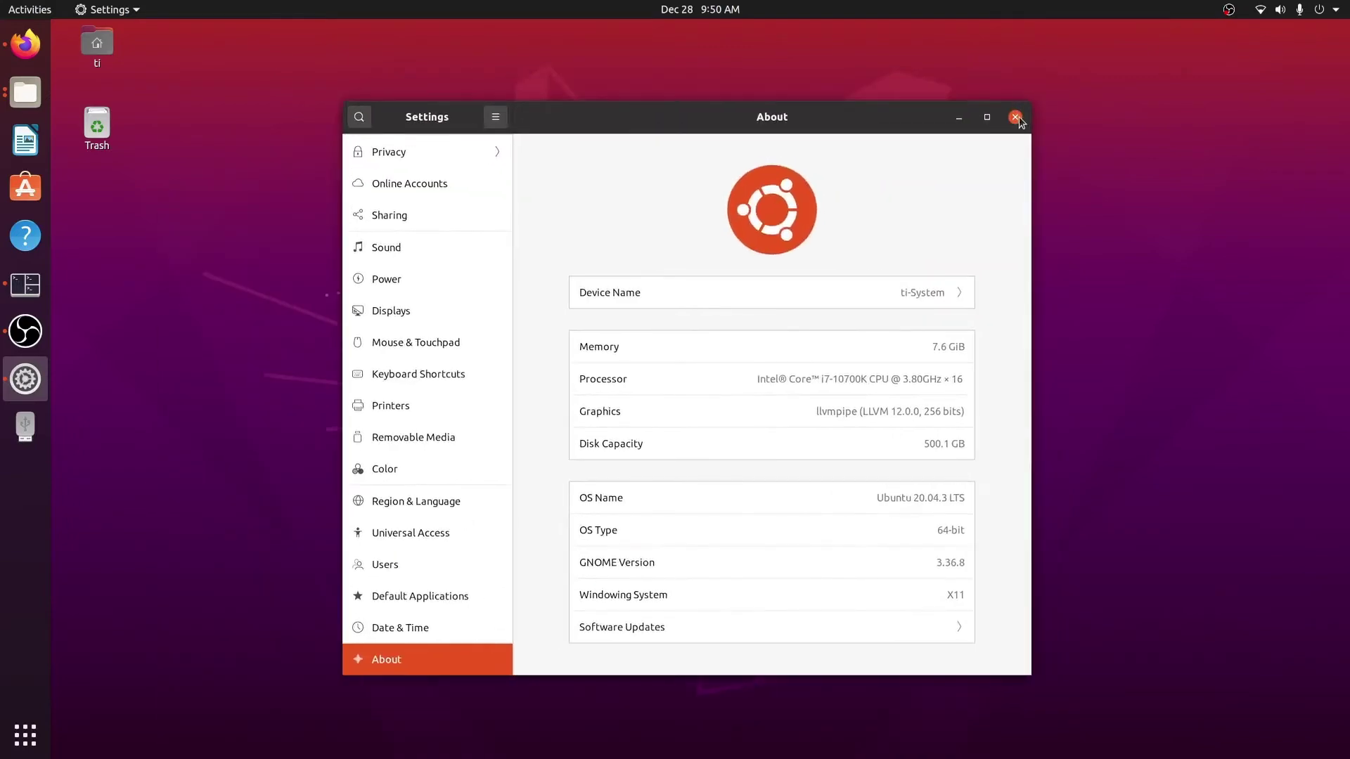
left_click(1016, 118)
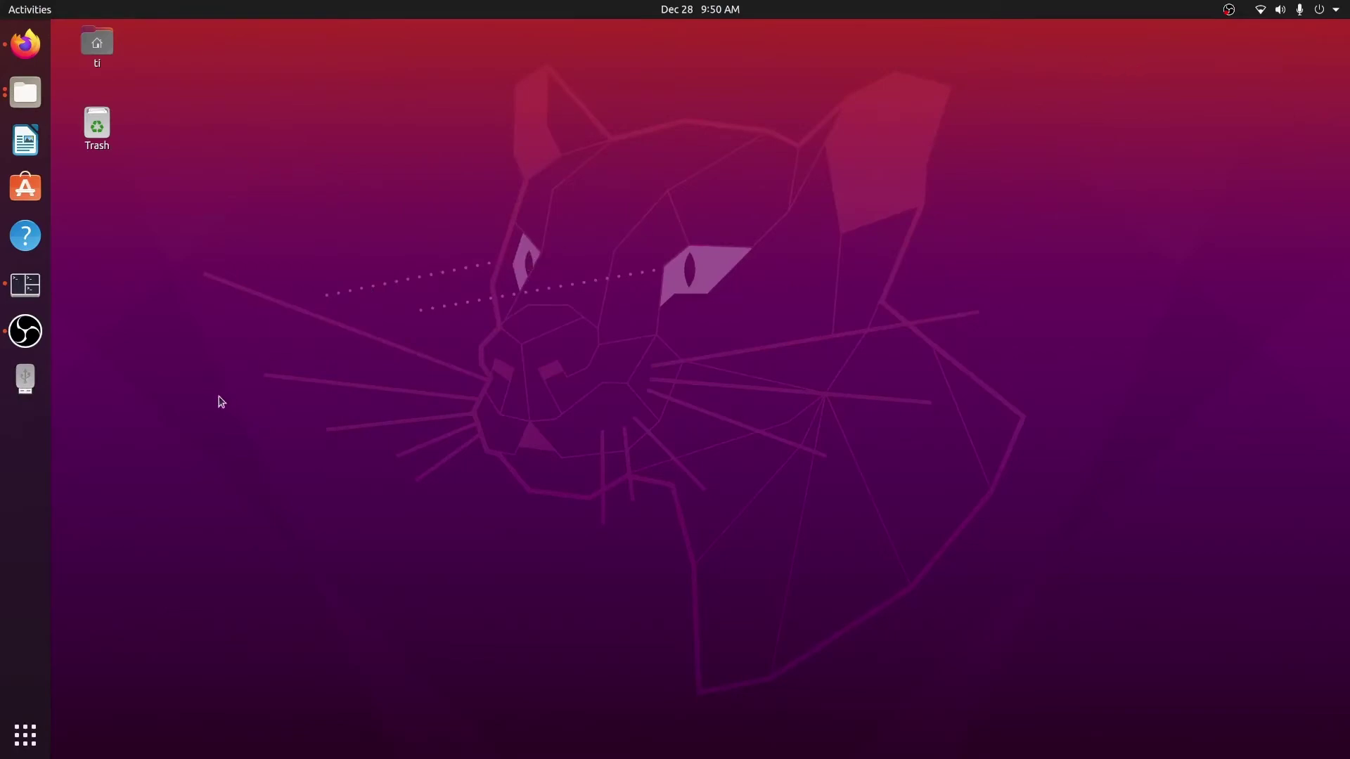
Step: Launch Software & Updates by searching 'soft' and move its window higher on screen
left_click(26, 735)
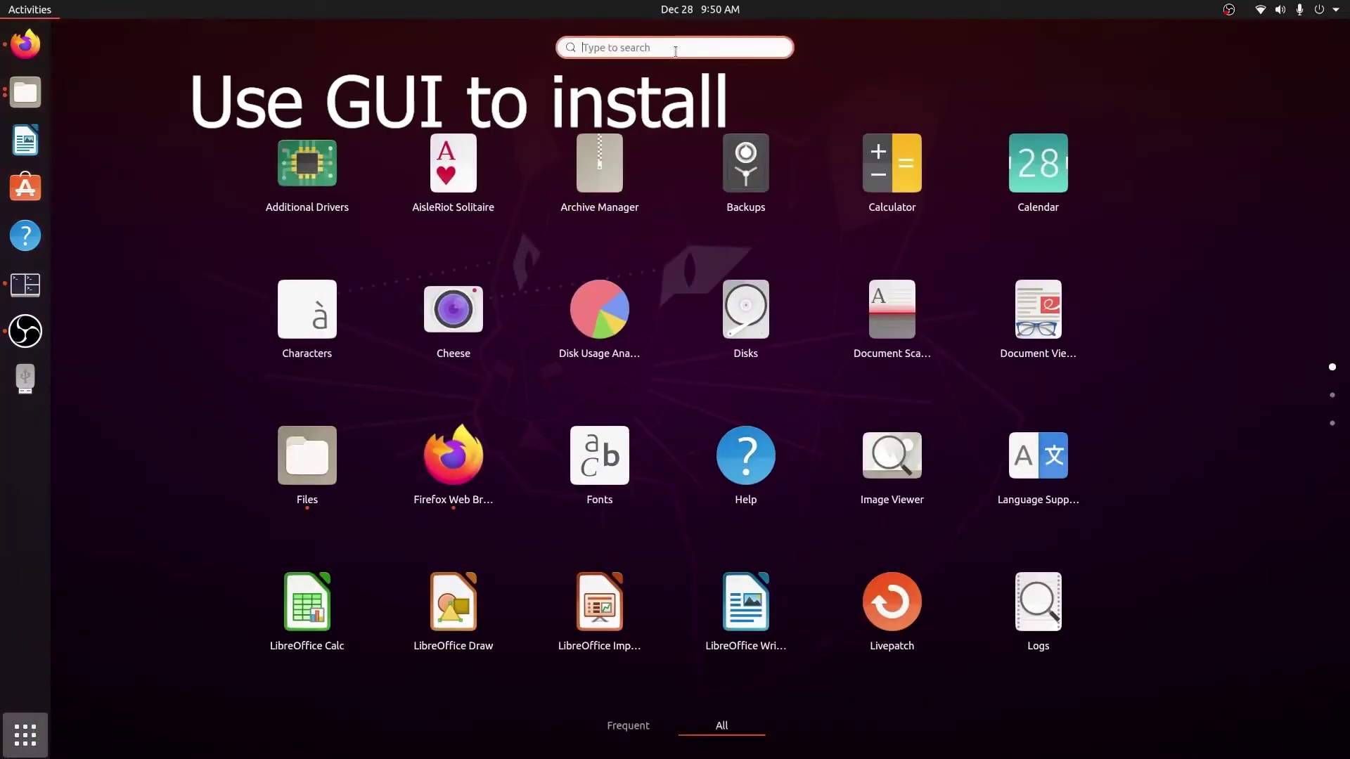
type("soft")
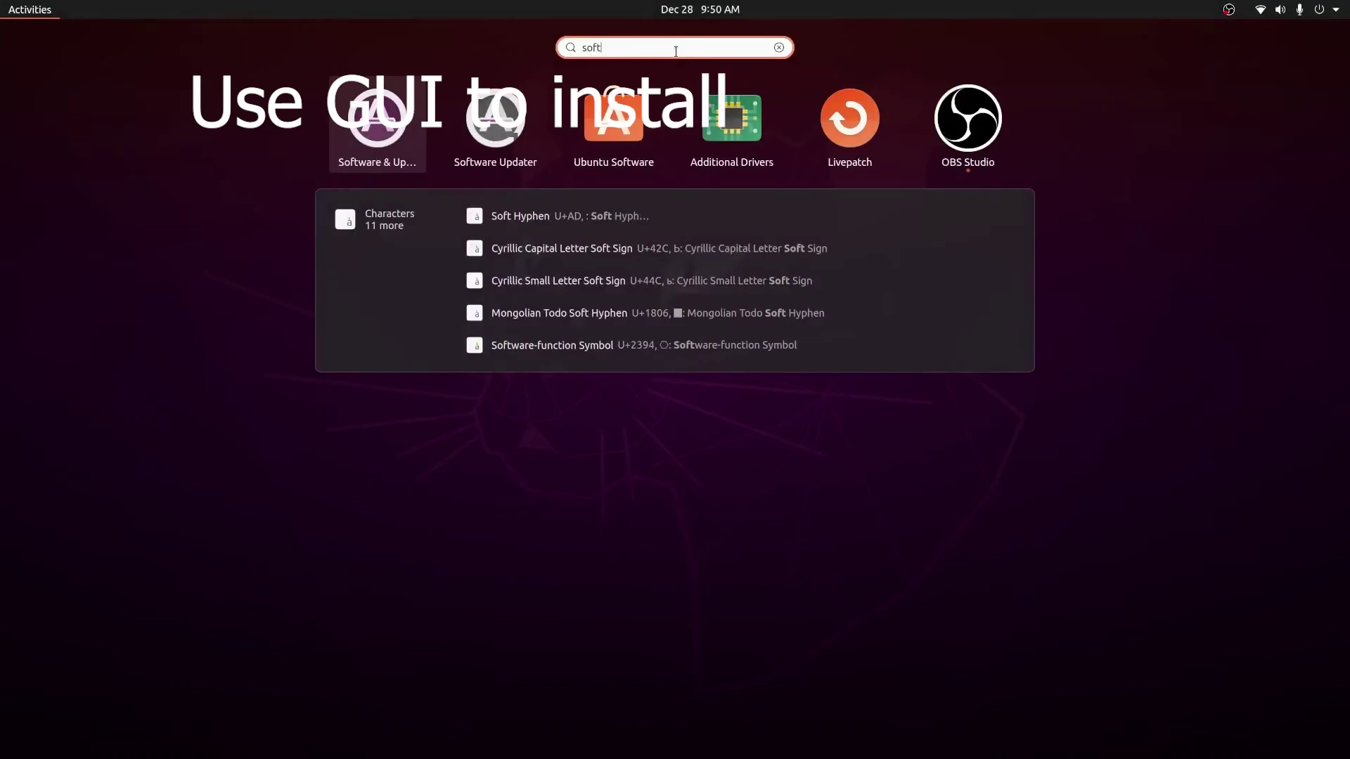
left_click(373, 134)
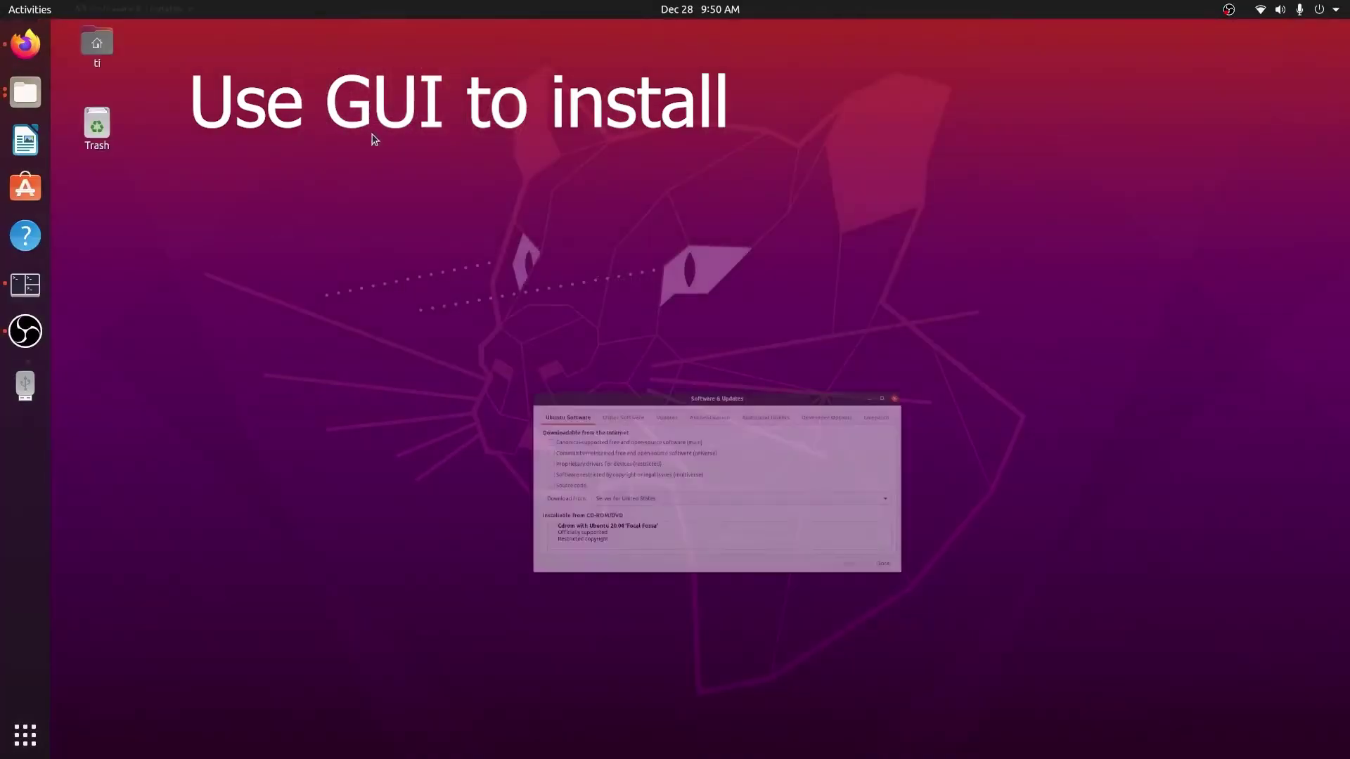
left_click_drag(646, 297, 616, 172)
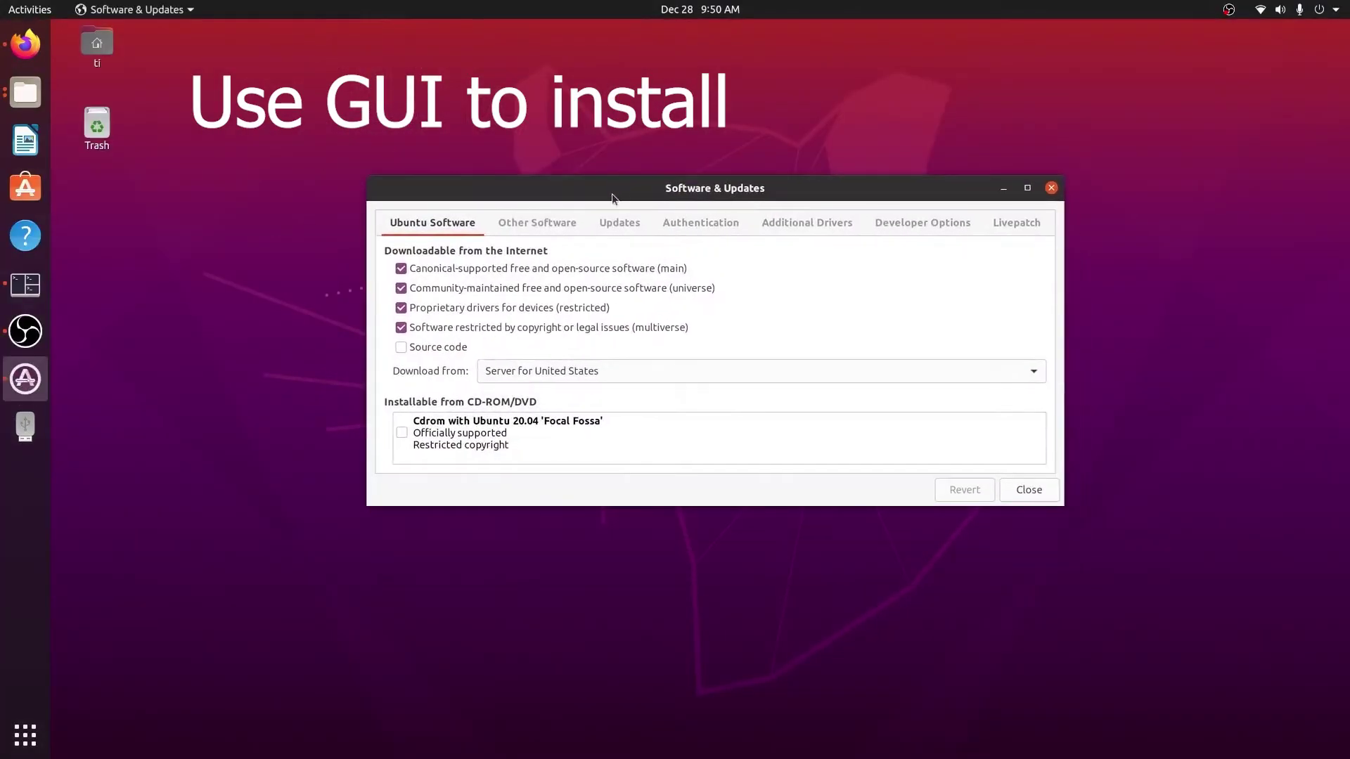
Step: Review the Additional Drivers list, select nvidia-driver-470, then close Software & Updates
left_click(797, 233)
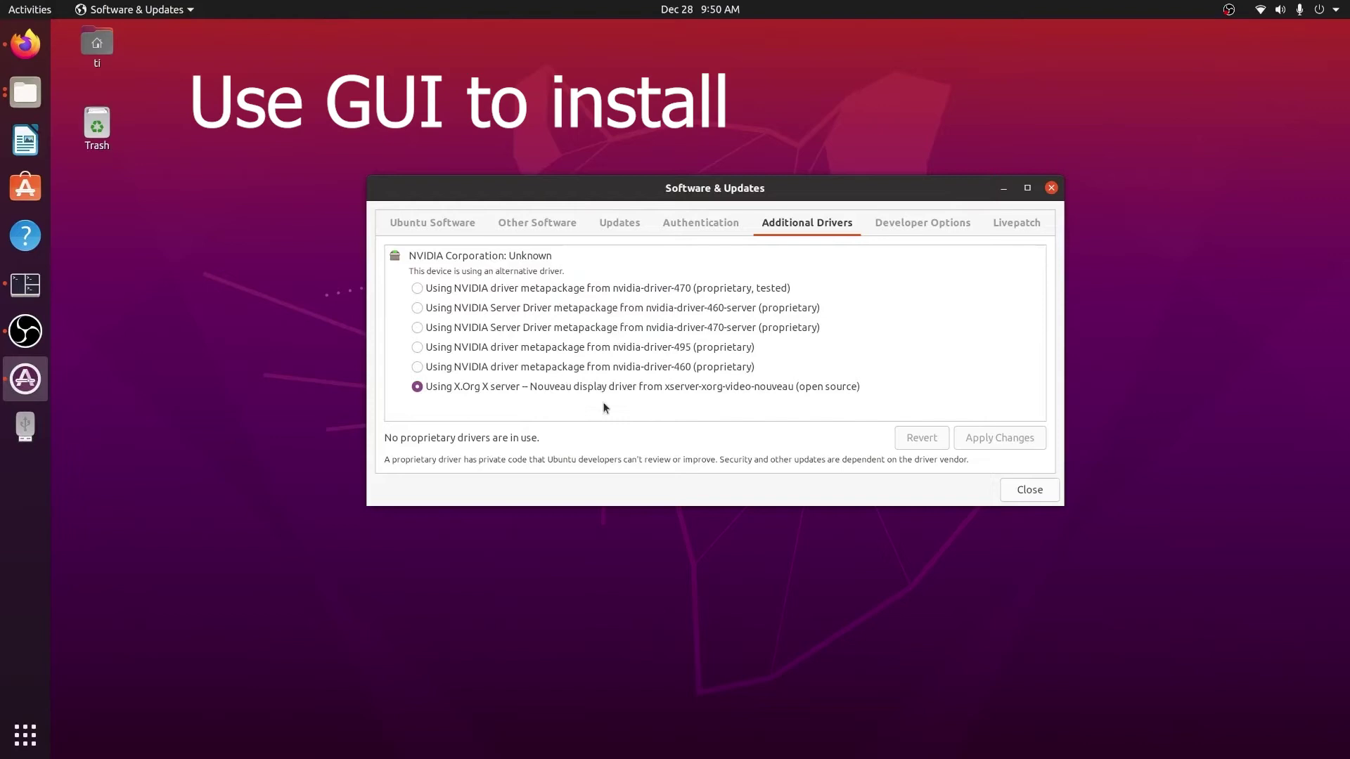
left_click(417, 289)
left_click(1028, 490)
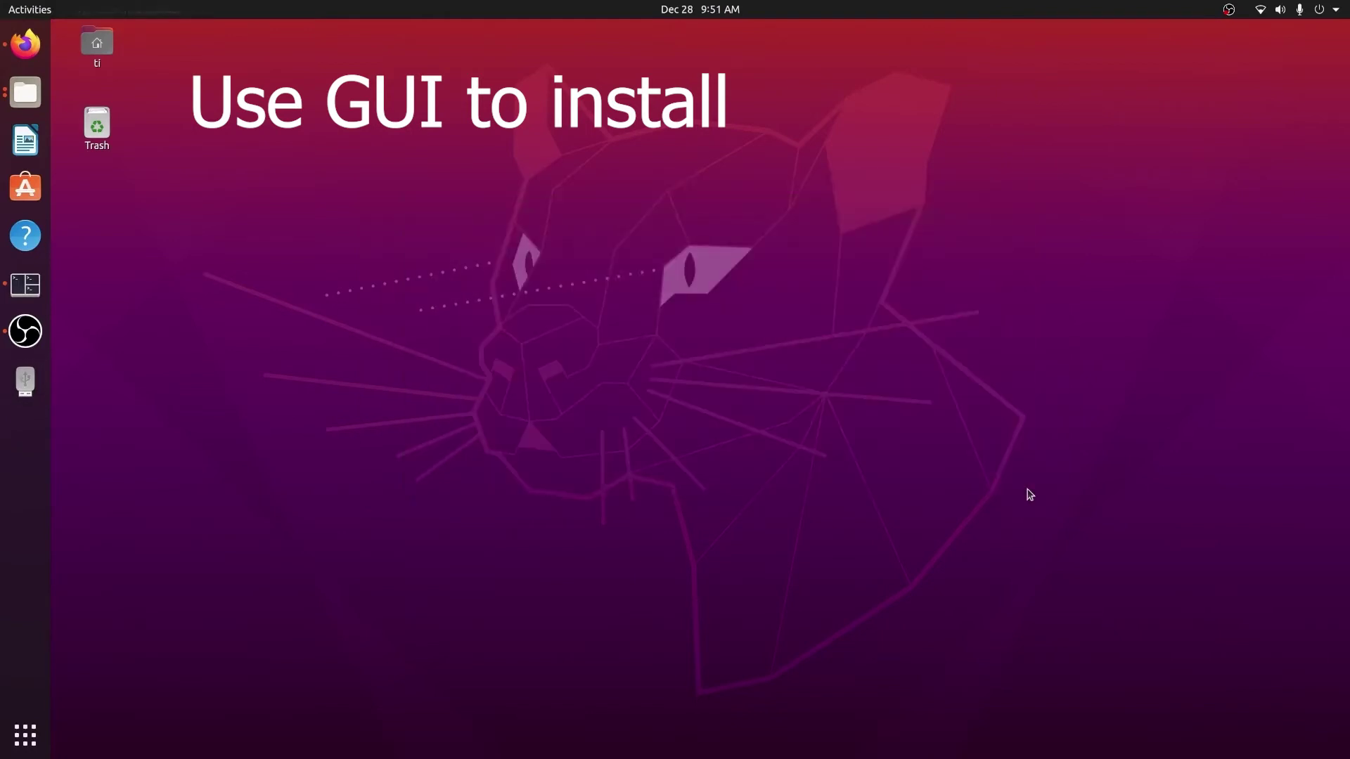
Step: Open a new Tilix window from the dock and centre it on screen
right_click(28, 286)
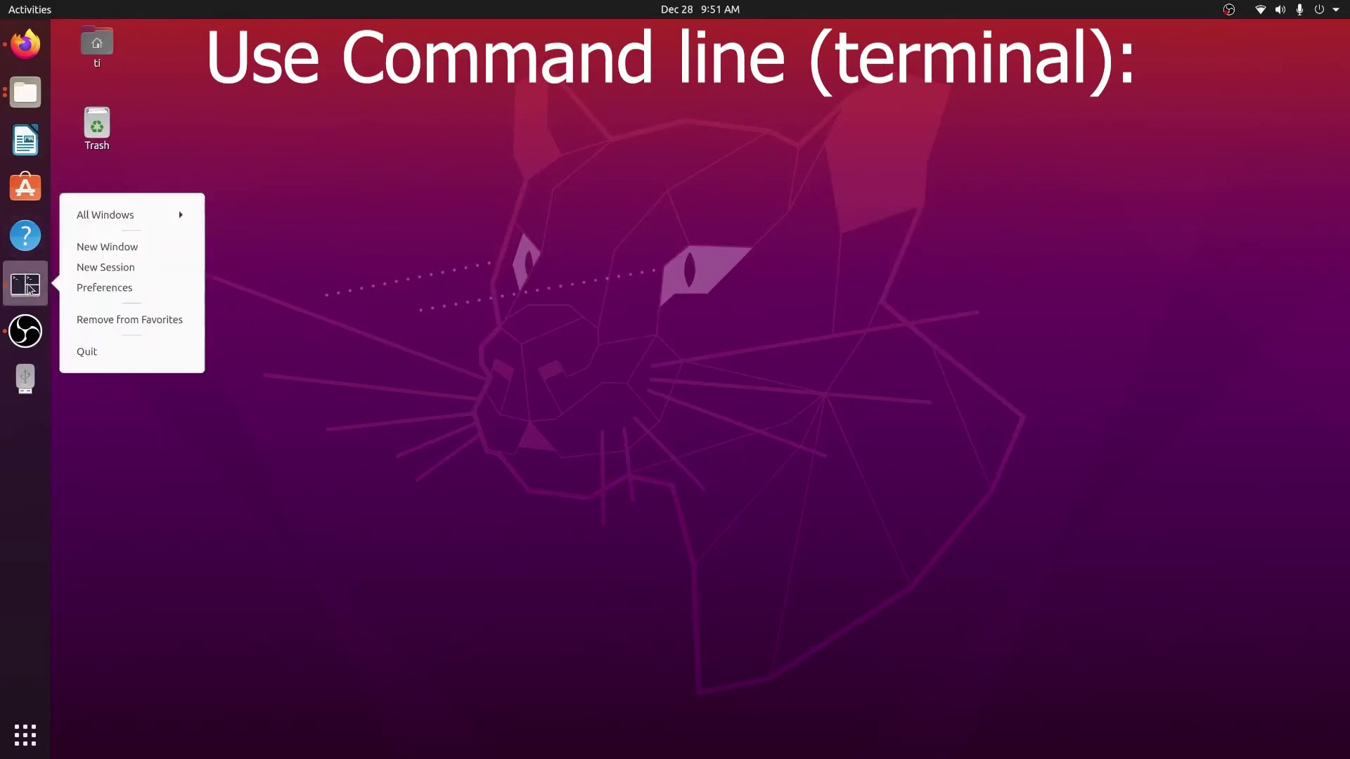
left_click(111, 253)
left_click_drag(410, 66, 606, 231)
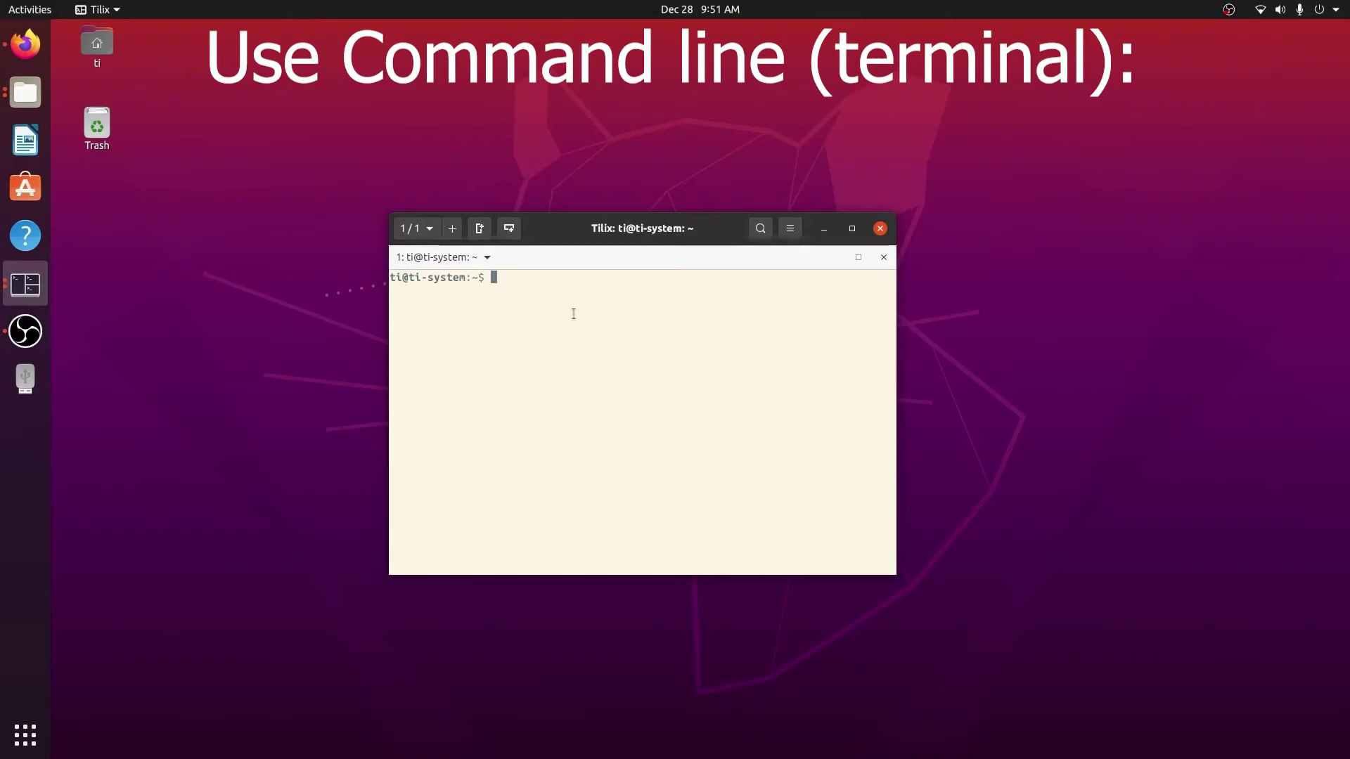
Step: Run 'ubuntu-drivers devices' and highlight the recommended nvidia-driver-470 package name
type("ubuntu-drivers devices")
key("Return")
left_click_drag(609, 219, 580, 185)
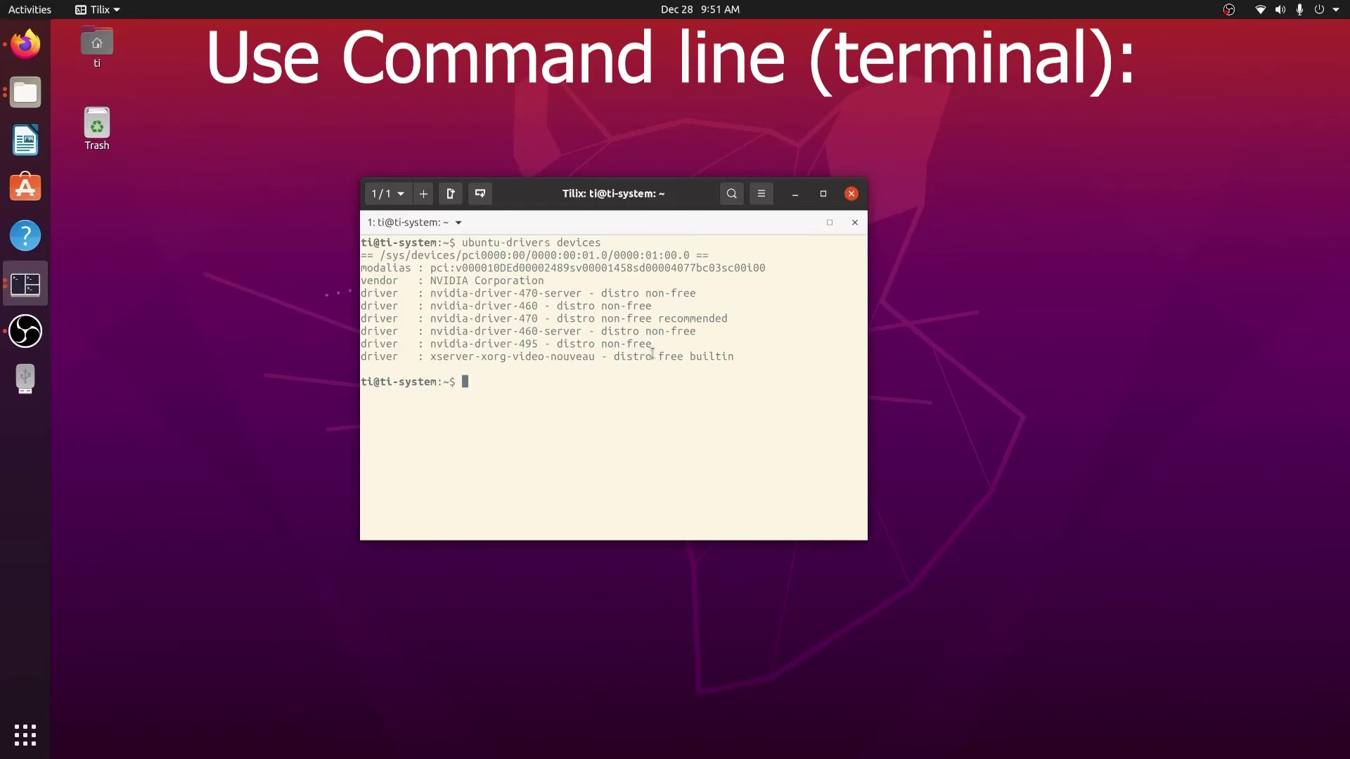
left_click_drag(658, 319, 429, 315)
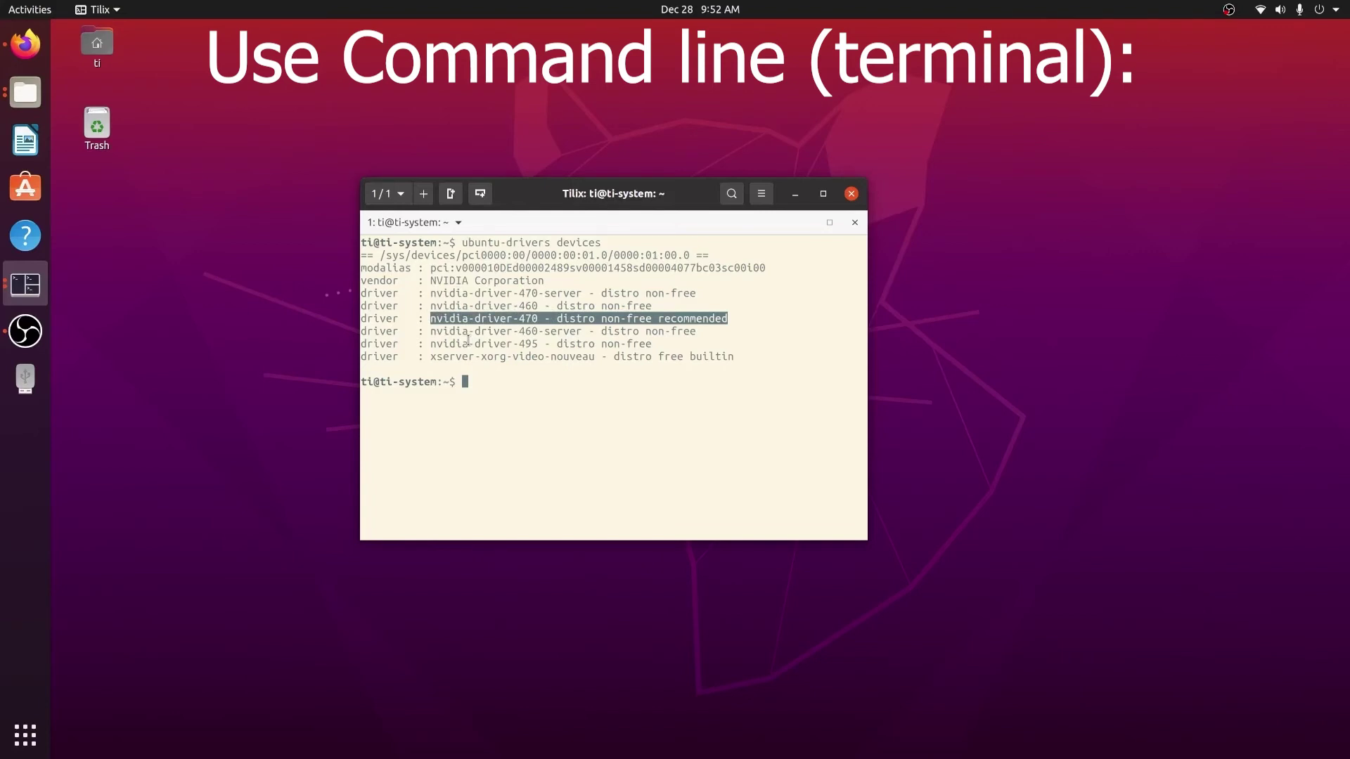
left_click(535, 319)
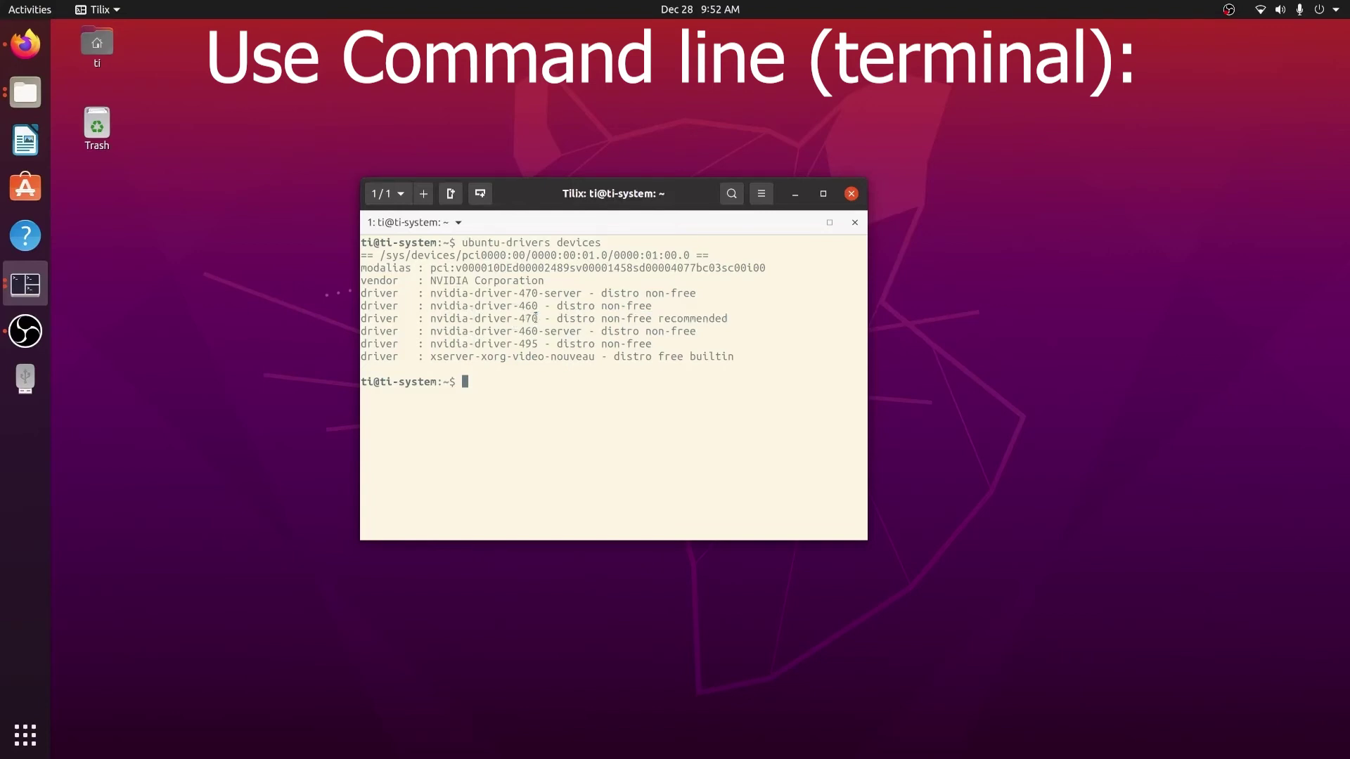
left_click_drag(539, 317, 433, 320)
Step: Run 'sudo apt install nvidia-driver-470', review the package list, and confirm with y
left_click(495, 389)
type("sudo apt install nvid")
type("a-driver-470")
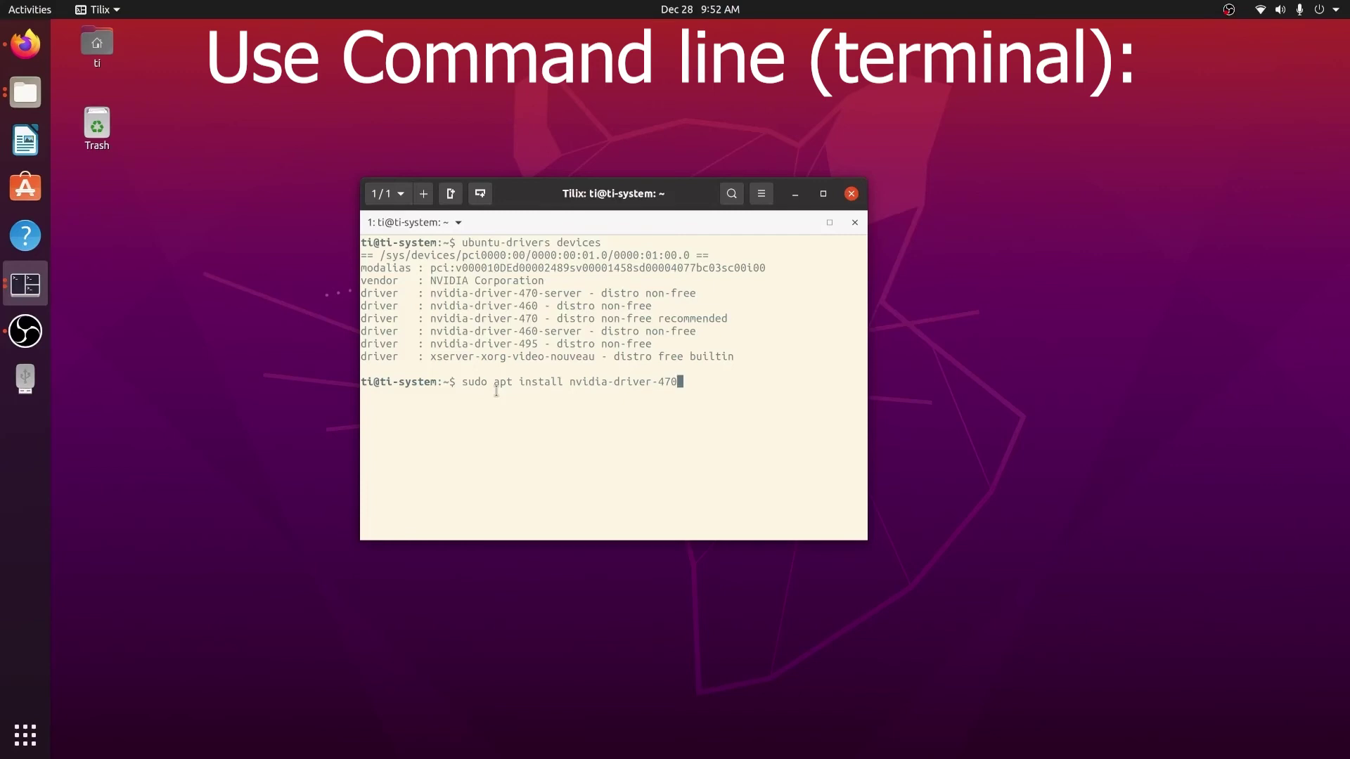
key("Return")
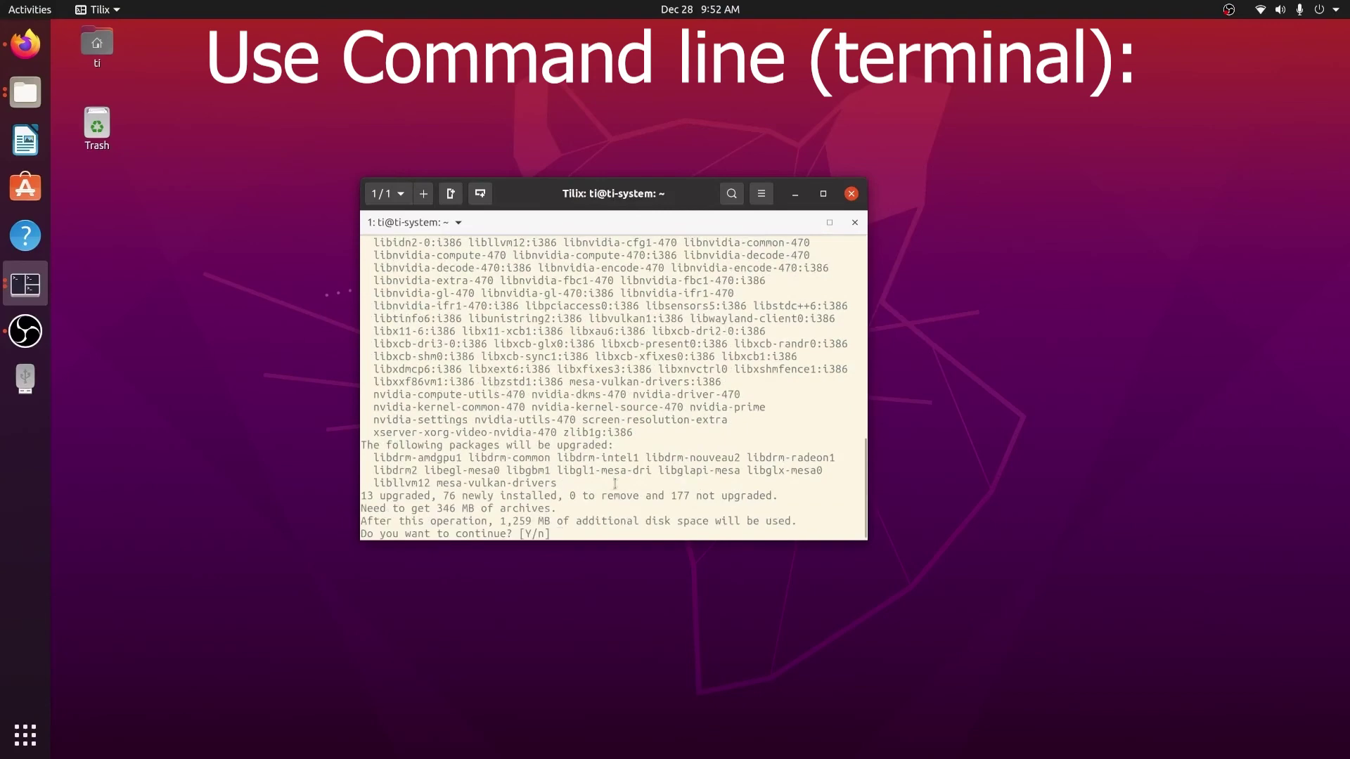
scroll(612, 489, "up", 7)
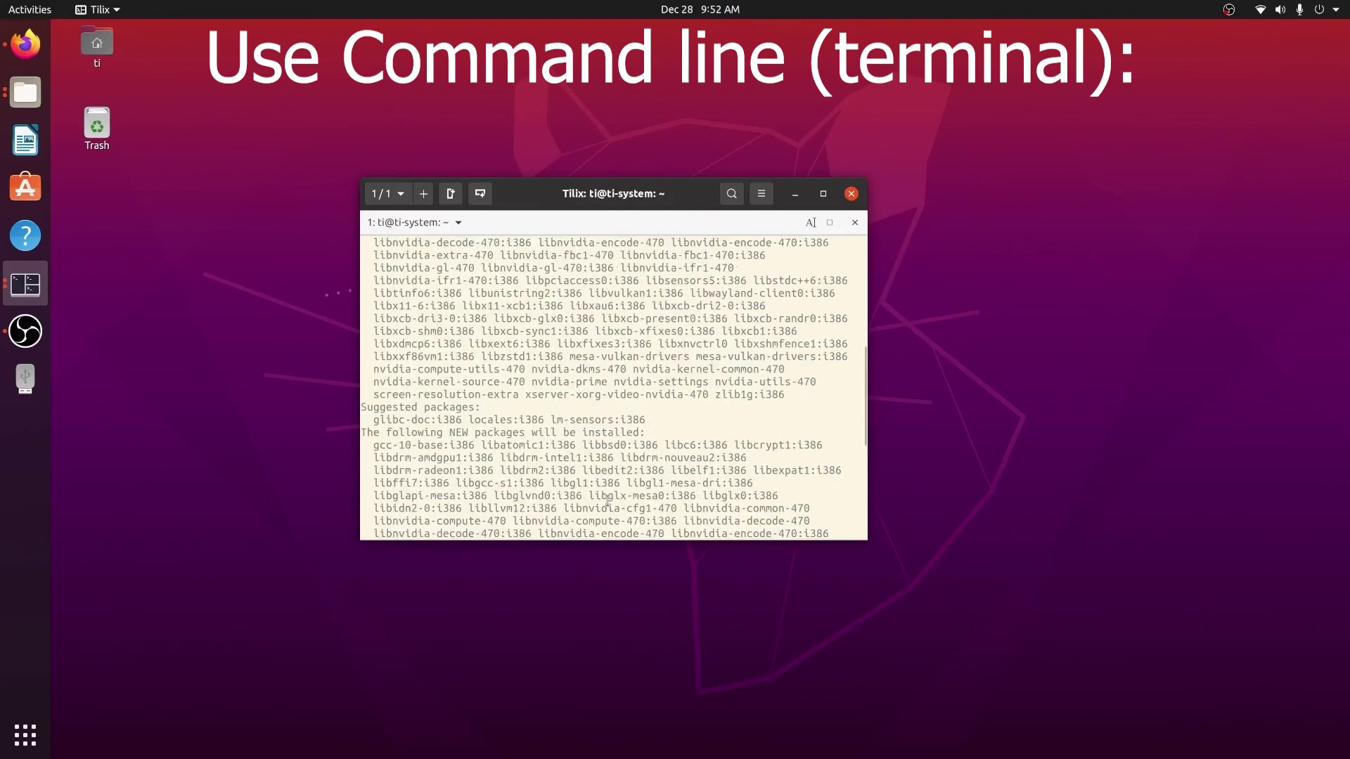
scroll(608, 501, "up", 8)
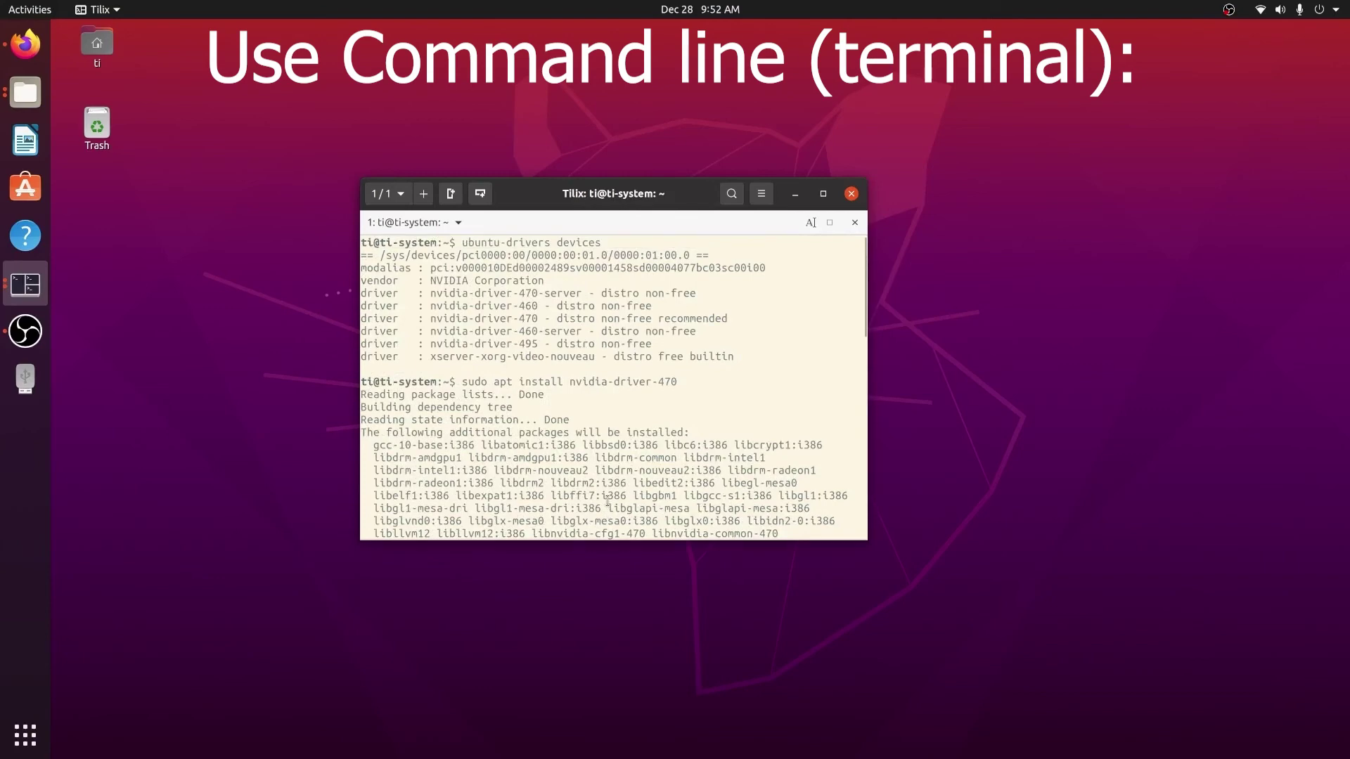
scroll(608, 500, "down", 10)
scroll(609, 500, "down", 2)
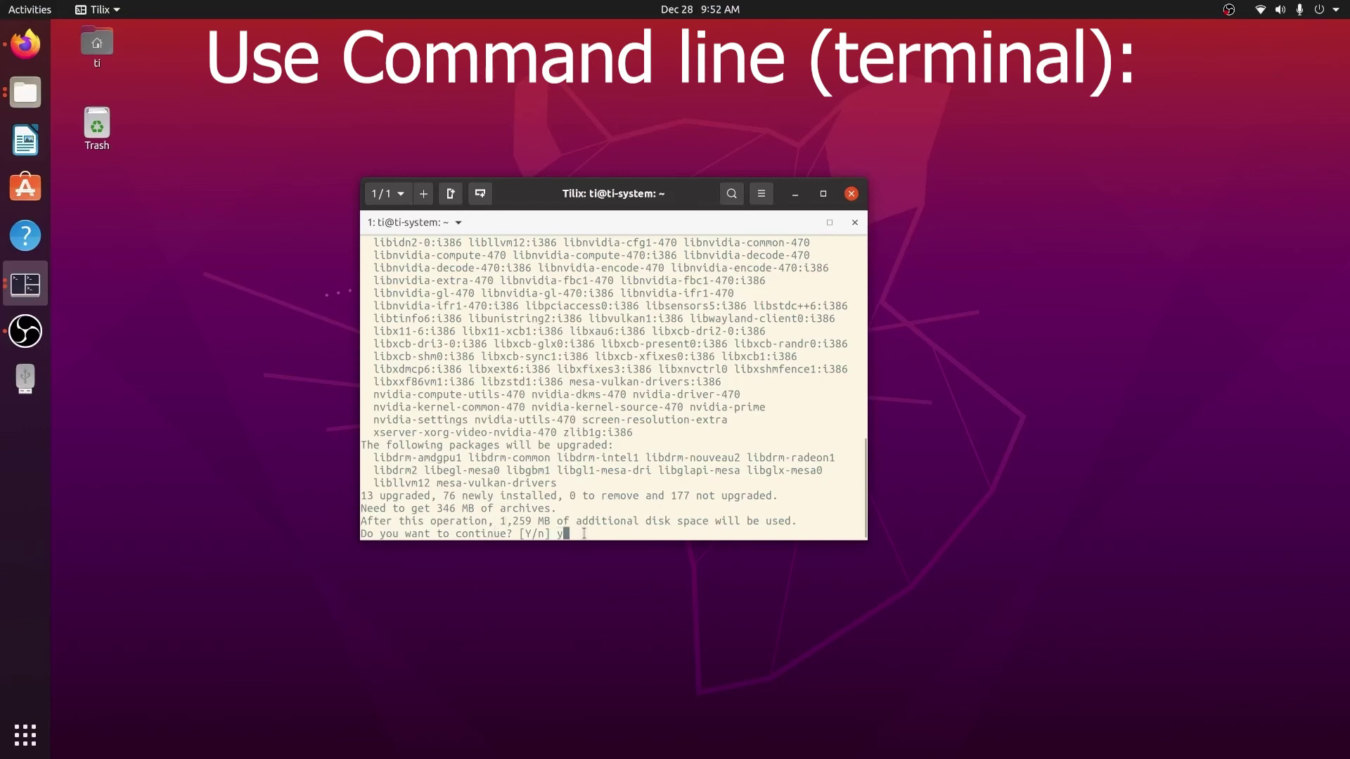
type("y")
key("Return")
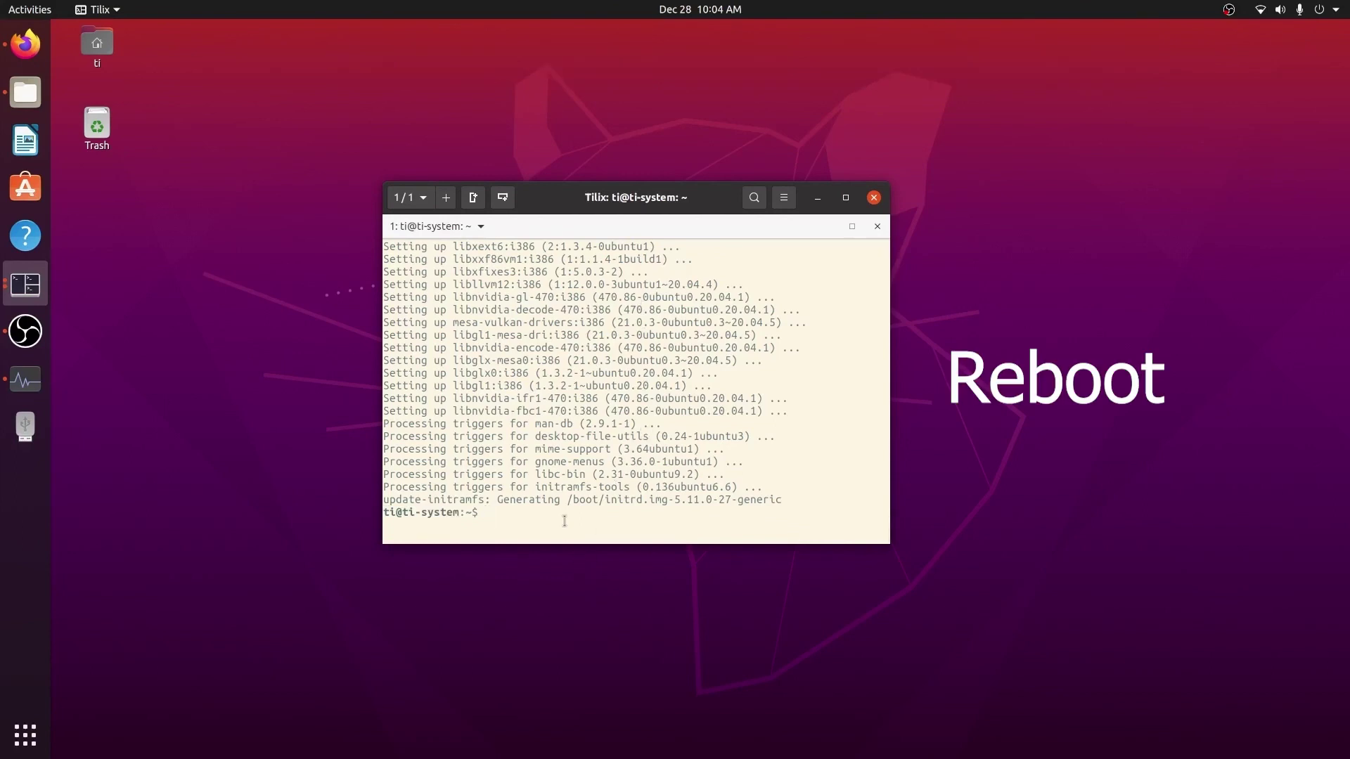
Step: After the driver installation completes, type 'sudo reboot' at the prompt
type("do reboot")
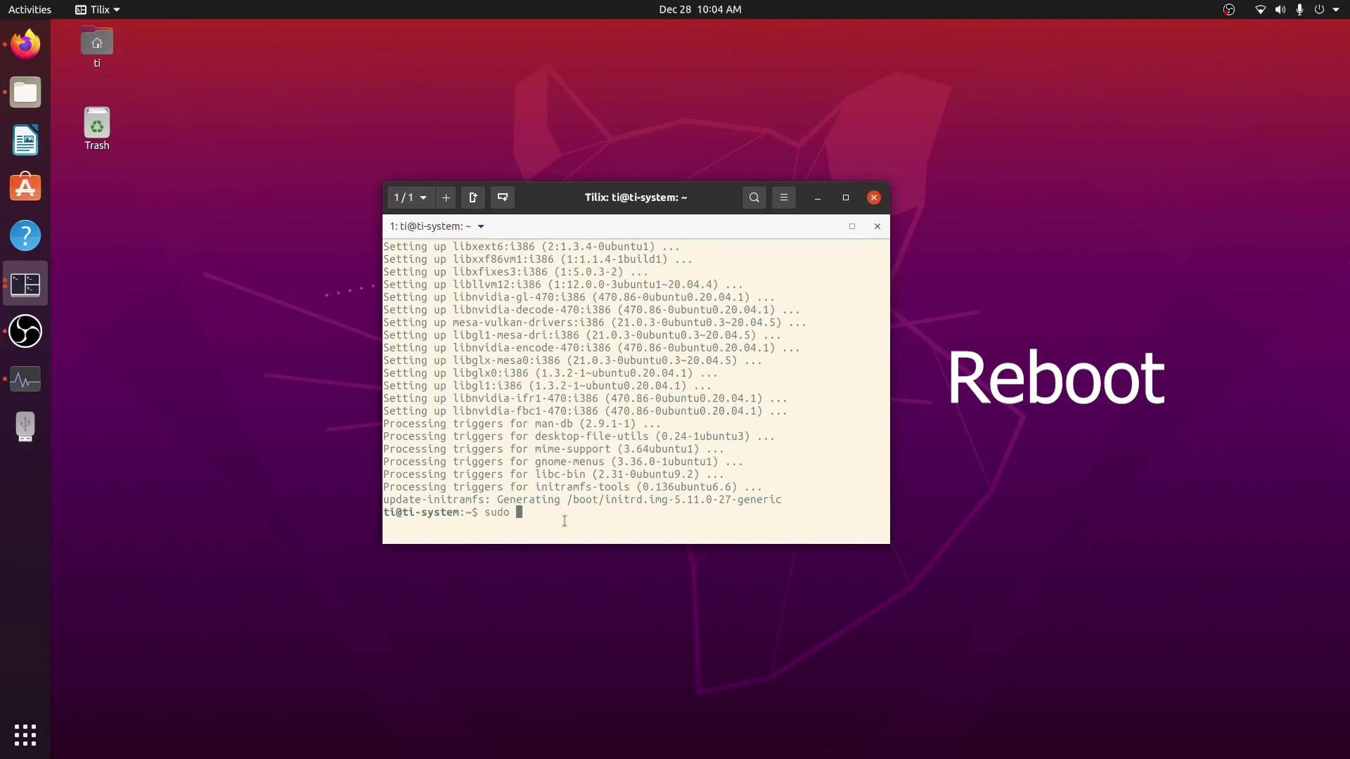